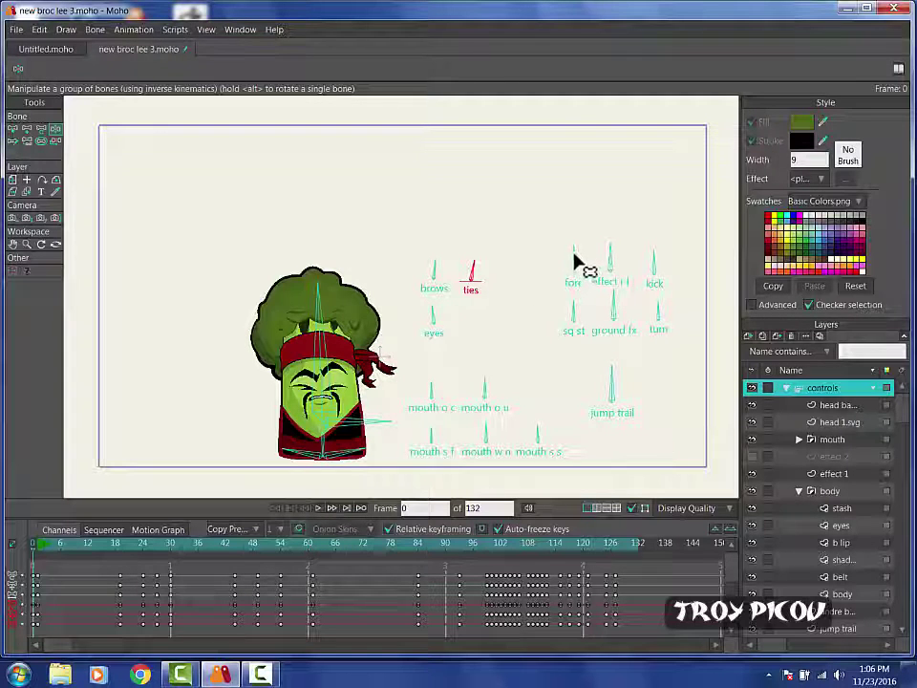
- Test the fore, effect r l and kick control bones by swinging them and returning them upright
mouse_move(574, 256)
mouse_down()
mouse_move(551, 297)
mouse_move(571, 269)
mouse_move(604, 285)
mouse_move(590, 269)
mouse_move(546, 297)
mouse_move(624, 254)
mouse_move(553, 282)
mouse_move(600, 258)
mouse_move(553, 270)
mouse_move(615, 266)
mouse_move(569, 257)
mouse_up()
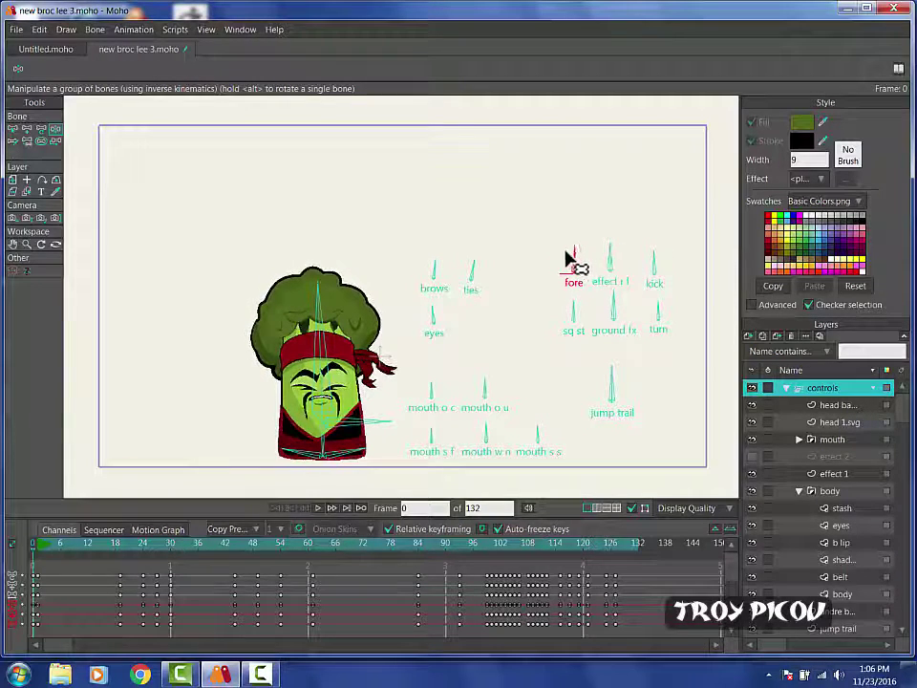
mouse_move(573, 312)
mouse_down()
mouse_move(562, 327)
mouse_move(582, 321)
mouse_move(600, 331)
mouse_move(557, 324)
mouse_move(598, 313)
mouse_move(544, 323)
mouse_move(612, 319)
mouse_move(512, 344)
mouse_move(604, 316)
mouse_move(559, 319)
mouse_move(571, 300)
mouse_move(563, 299)
mouse_move(614, 253)
mouse_move(580, 291)
mouse_up()
click(609, 250)
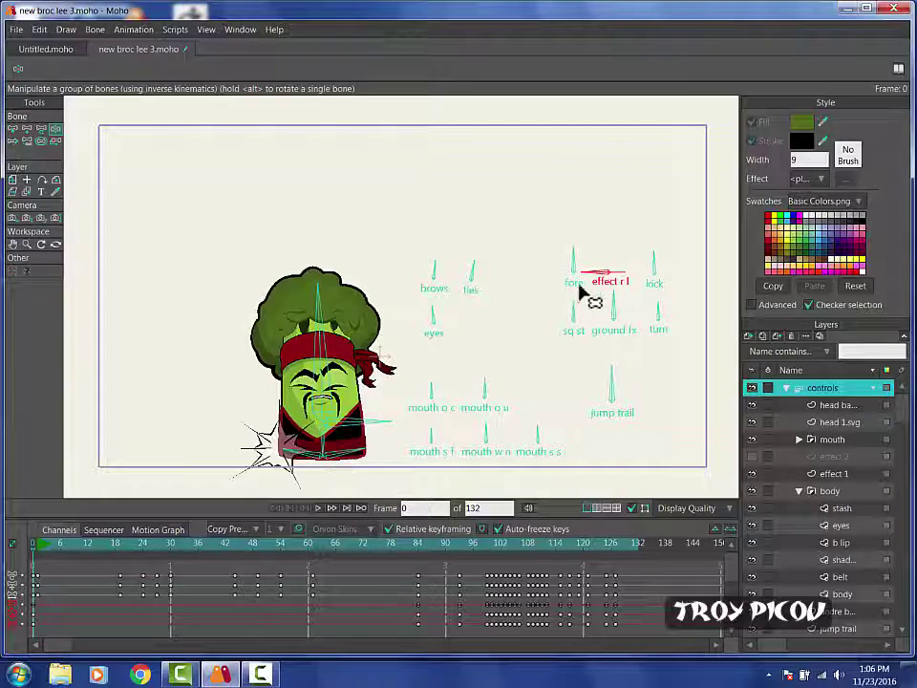
drag(642, 284, 684, 291)
click(655, 263)
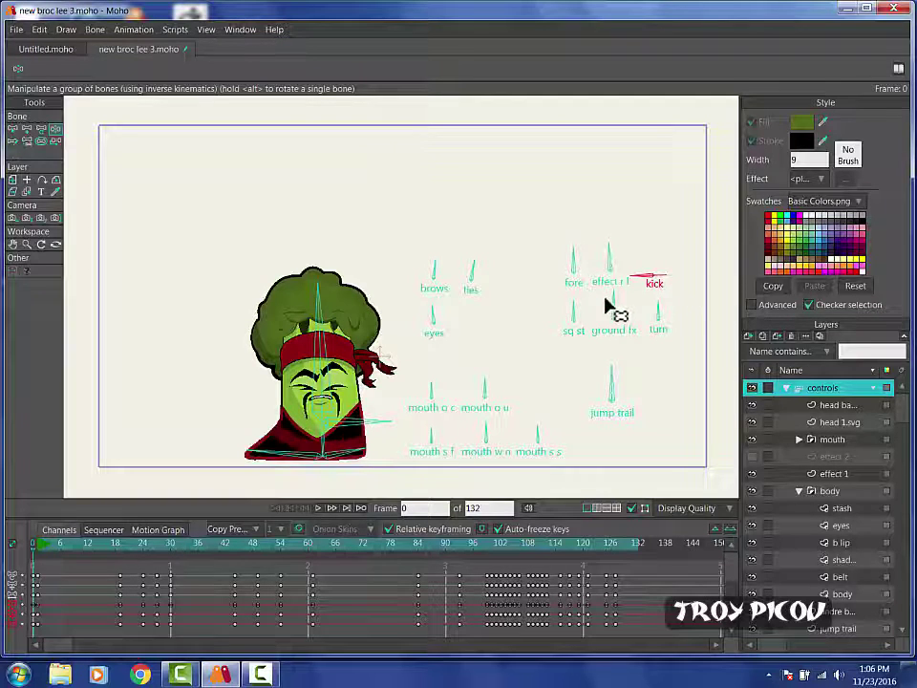
drag(663, 276, 669, 258)
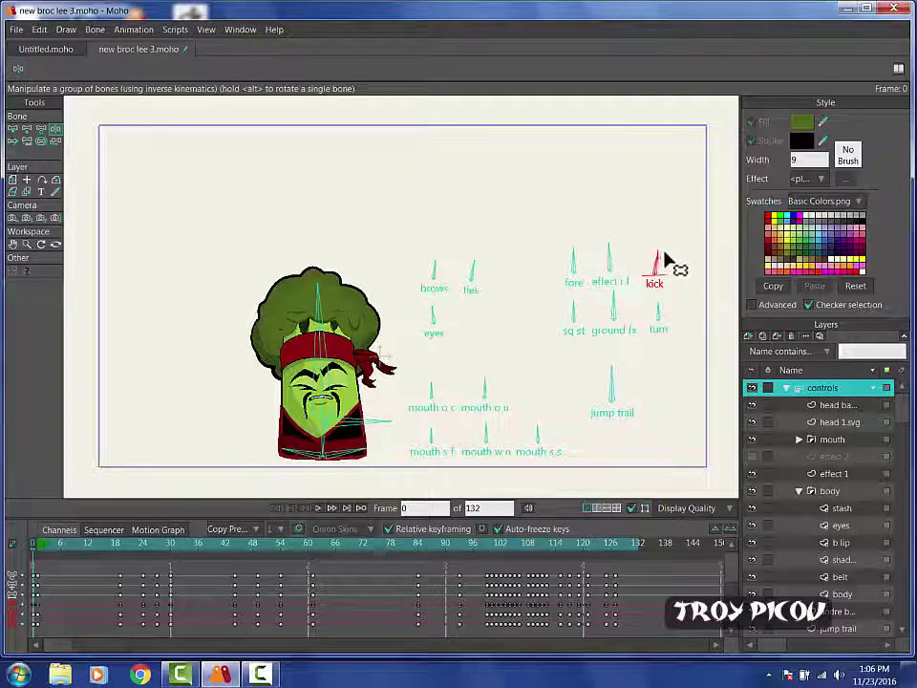
- Test the sq st, turn and jump trail control bones by swinging each one from its upright position
drag(573, 306, 578, 311)
mouse_move(657, 304)
mouse_down()
mouse_move(640, 329)
mouse_move(698, 327)
mouse_move(630, 330)
mouse_move(711, 331)
mouse_move(647, 317)
mouse_move(625, 323)
mouse_move(667, 328)
mouse_move(655, 319)
mouse_move(689, 343)
mouse_move(650, 311)
mouse_move(669, 304)
mouse_up()
drag(616, 386, 577, 368)
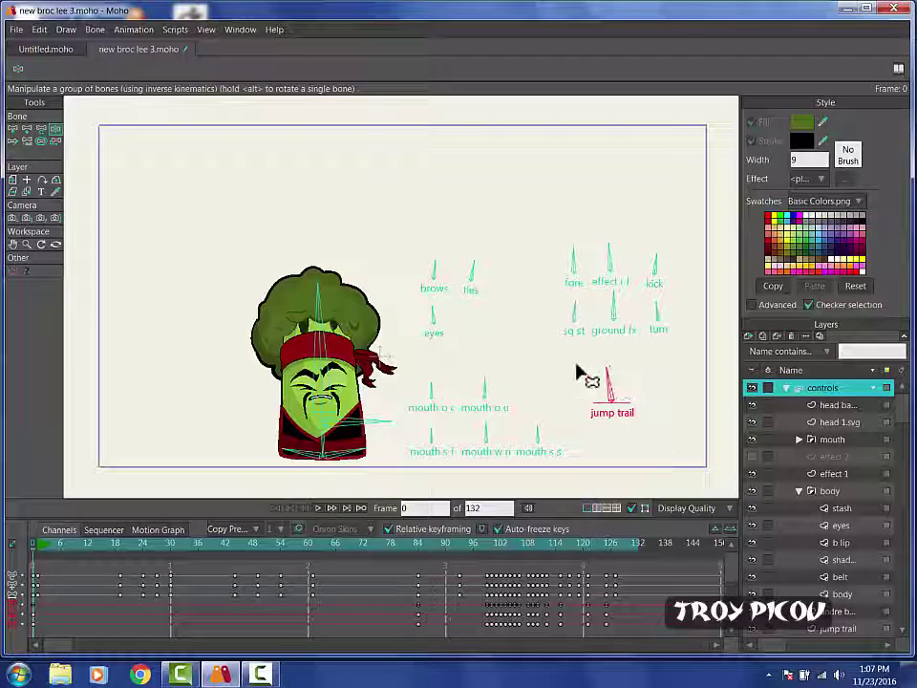
- Test the mouth o c and mouth o u control bones by swinging each one and returning it upright
click(432, 387)
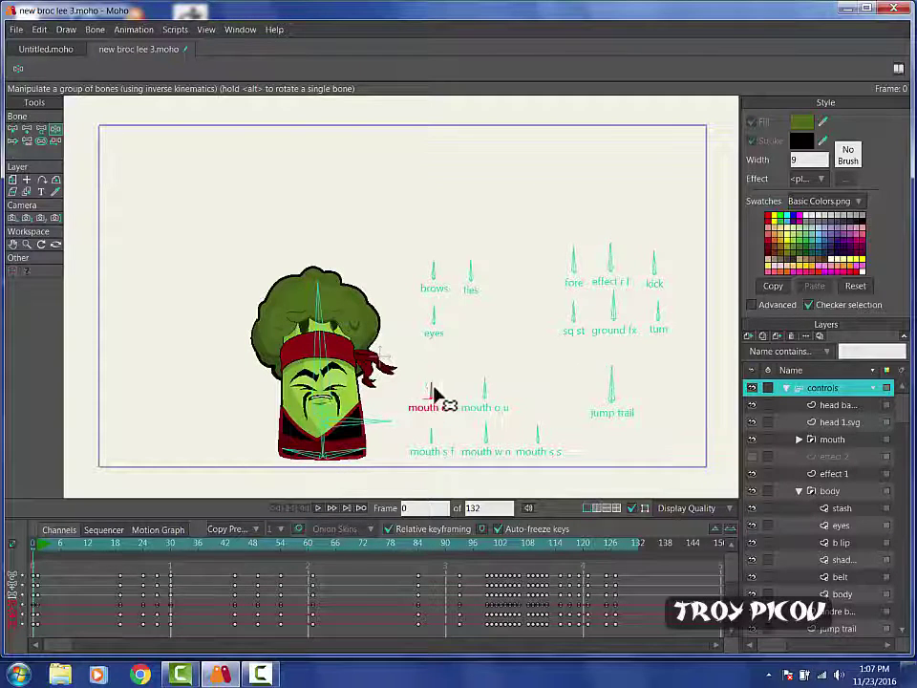
drag(435, 392, 444, 408)
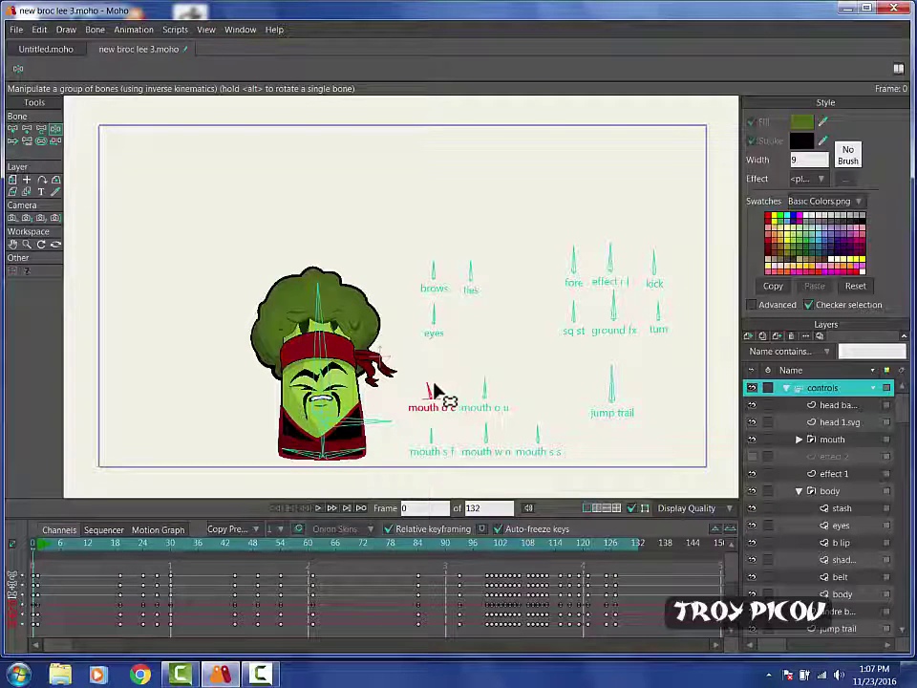
click(485, 386)
mouse_move(468, 394)
mouse_down()
mouse_move(462, 406)
mouse_move(486, 392)
mouse_up()
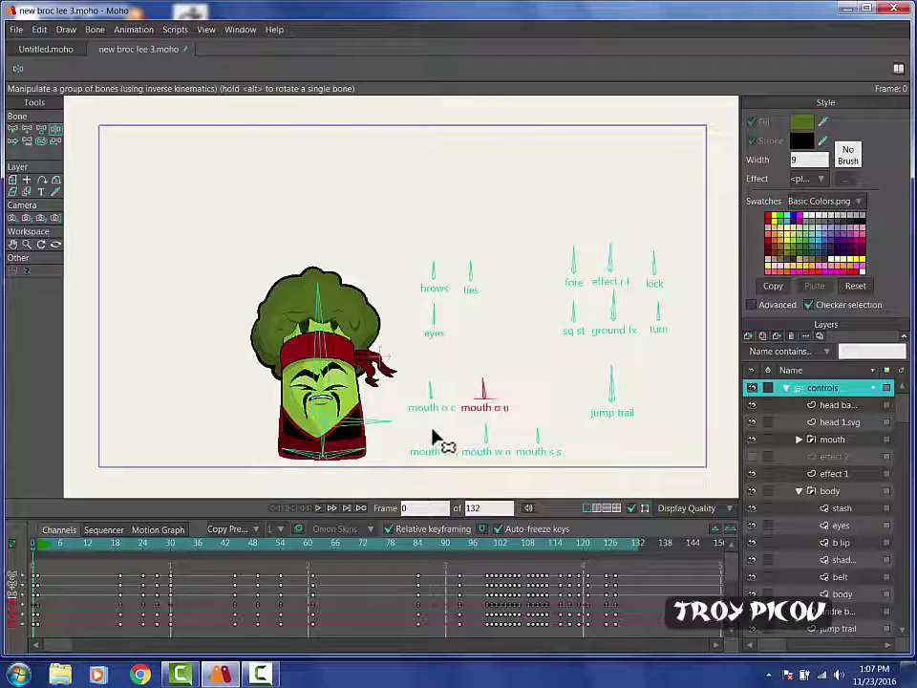
- Test the mouth s f, mouth w n and mouth s s control bones, combining them with the mouth o c control
mouse_move(431, 441)
mouse_down()
mouse_move(418, 449)
mouse_move(414, 441)
mouse_up()
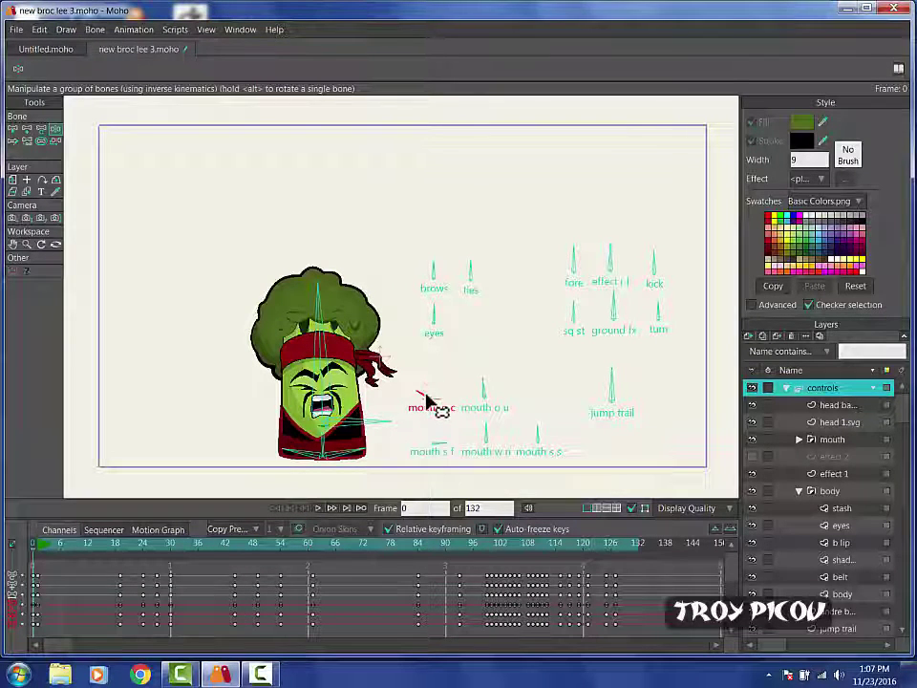
drag(426, 399, 408, 440)
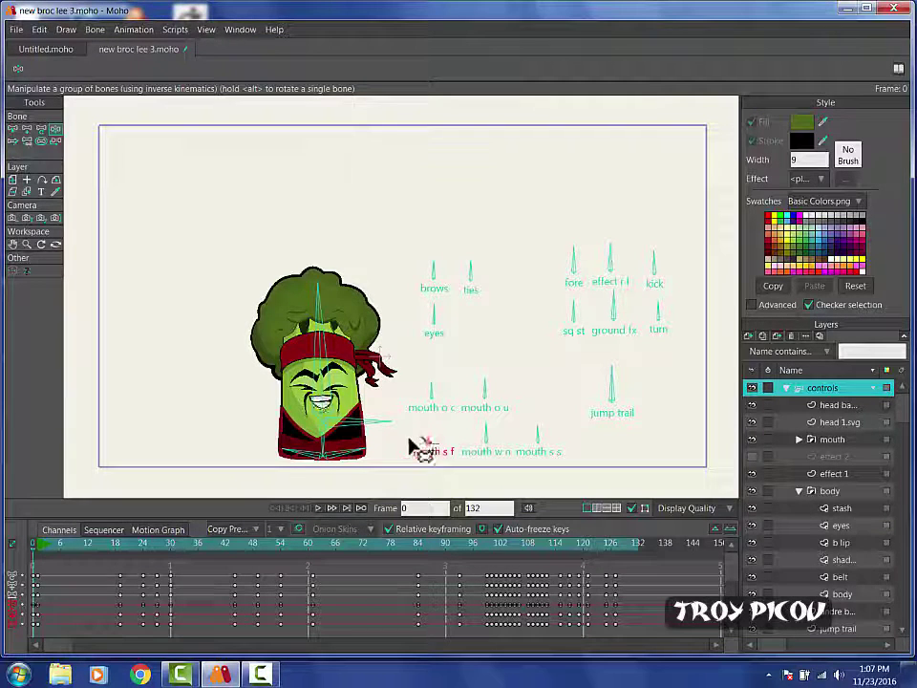
click(482, 432)
mouse_move(466, 442)
mouse_down()
mouse_move(514, 452)
mouse_move(477, 435)
mouse_up()
mouse_move(432, 394)
mouse_down()
mouse_move(441, 402)
mouse_move(424, 400)
mouse_up()
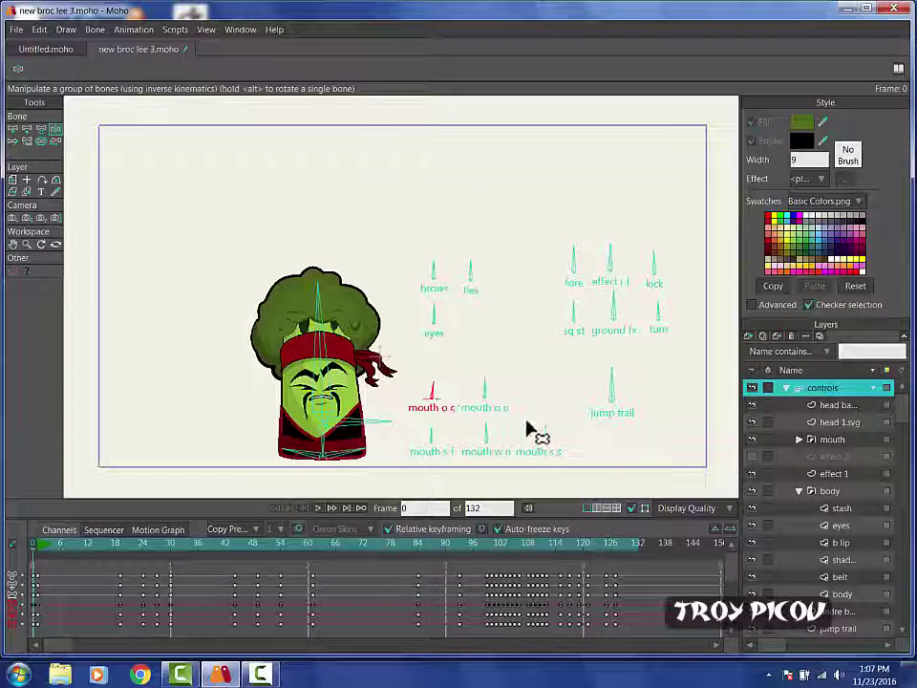
drag(536, 431, 541, 422)
- Test the broccoli character's body and base bones by bending the lower body and tilting its bottom edge
drag(336, 409, 300, 459)
click(302, 461)
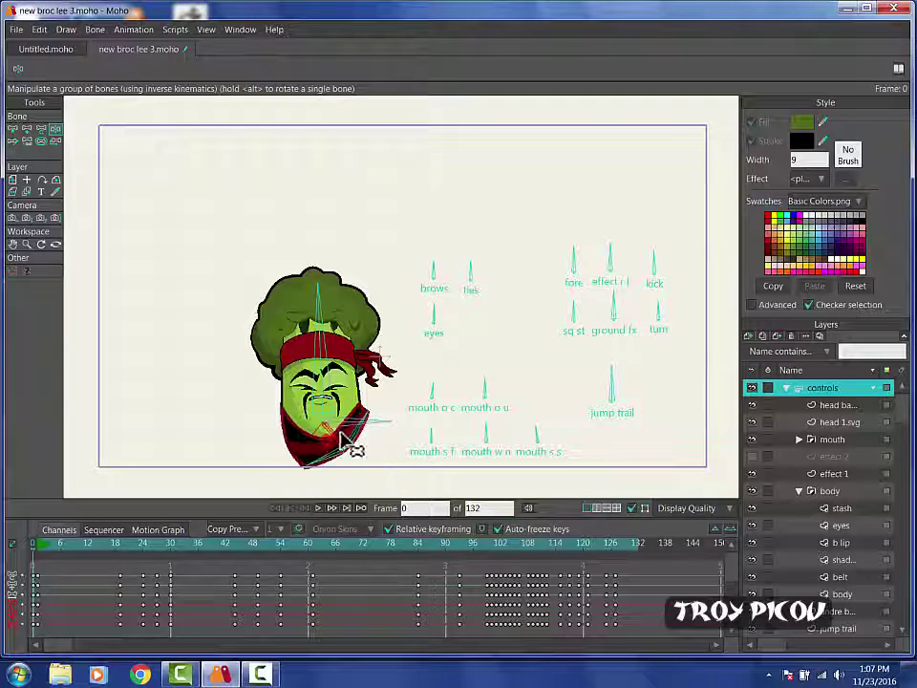
drag(353, 446, 323, 442)
drag(324, 349, 356, 335)
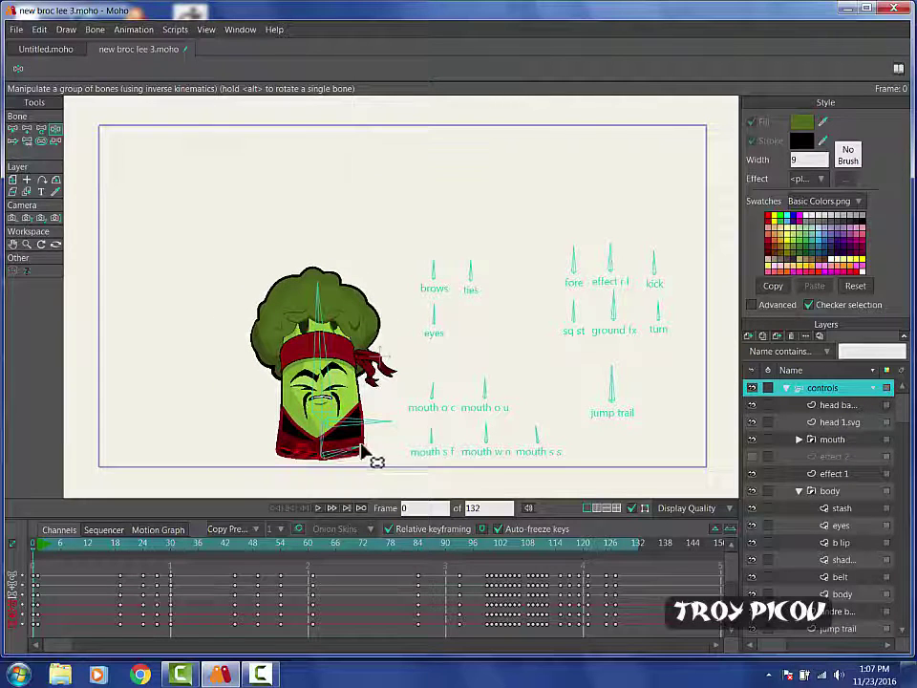
- Reset the timeline to frame 0 and play the character's animation
click(34, 561)
click(32, 556)
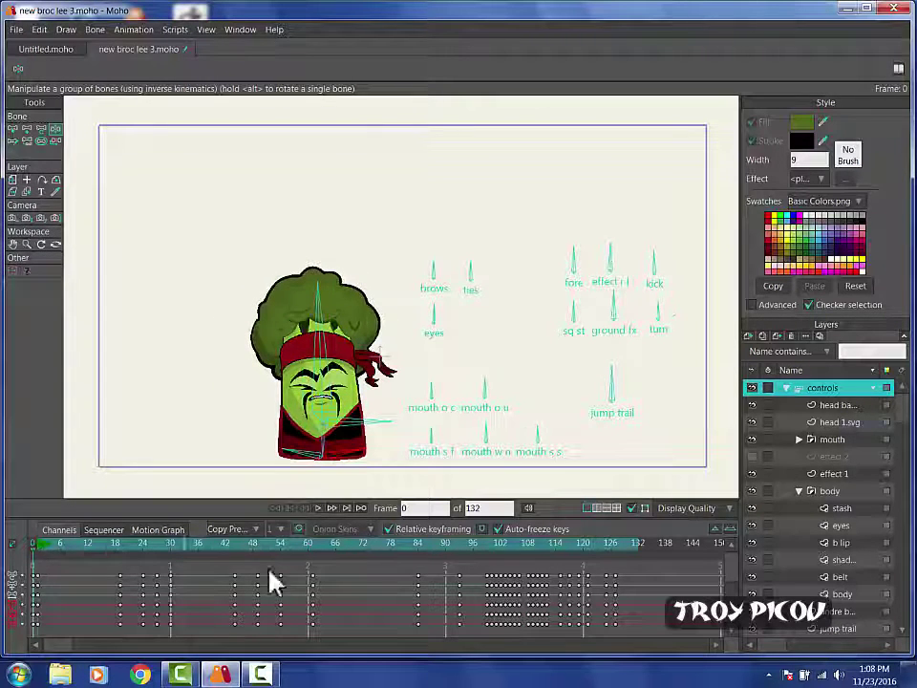
click(318, 509)
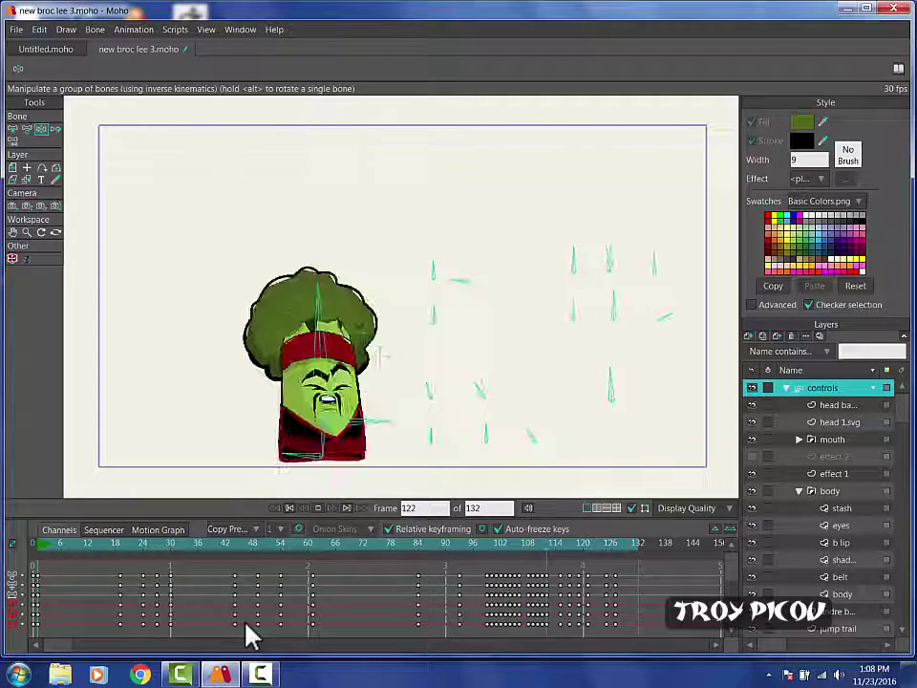
- Scrub back and forth through the animation to frame 128 to examine the poses and return to frame 0
drag(164, 557, 404, 573)
drag(220, 573, 96, 580)
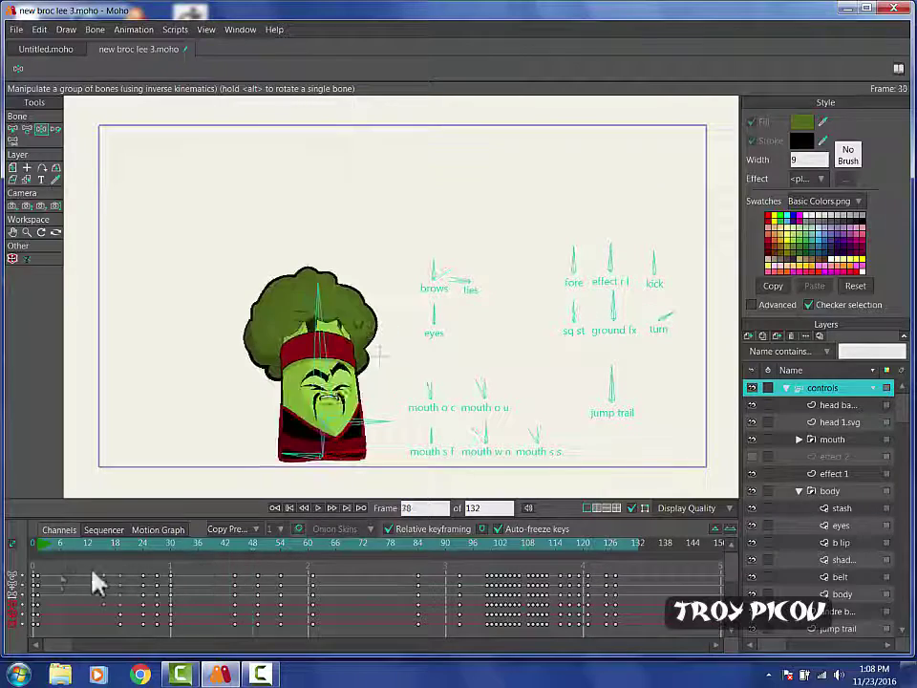
drag(38, 571, 241, 571)
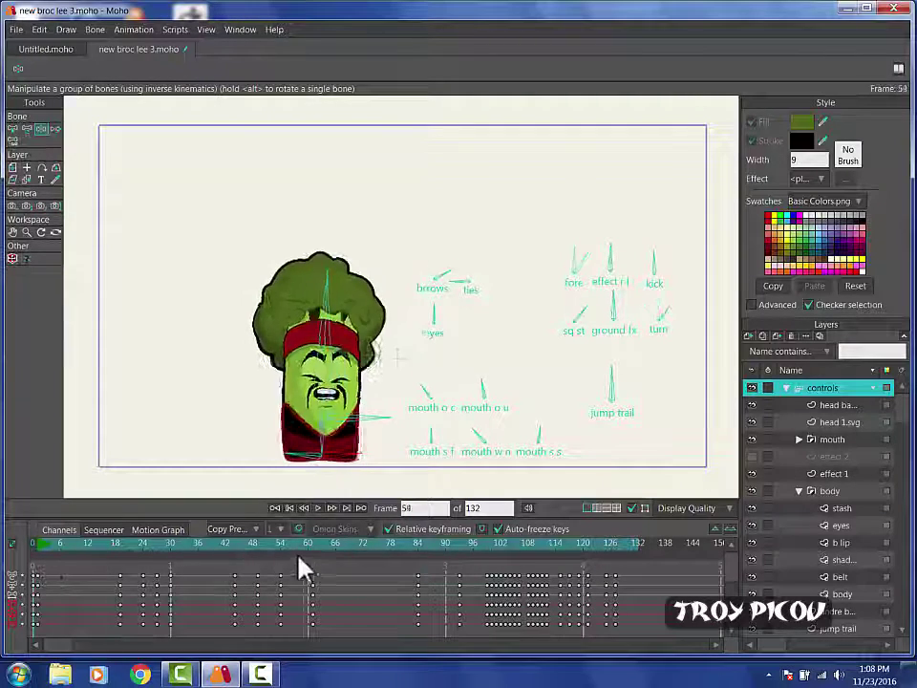
drag(304, 569, 625, 548)
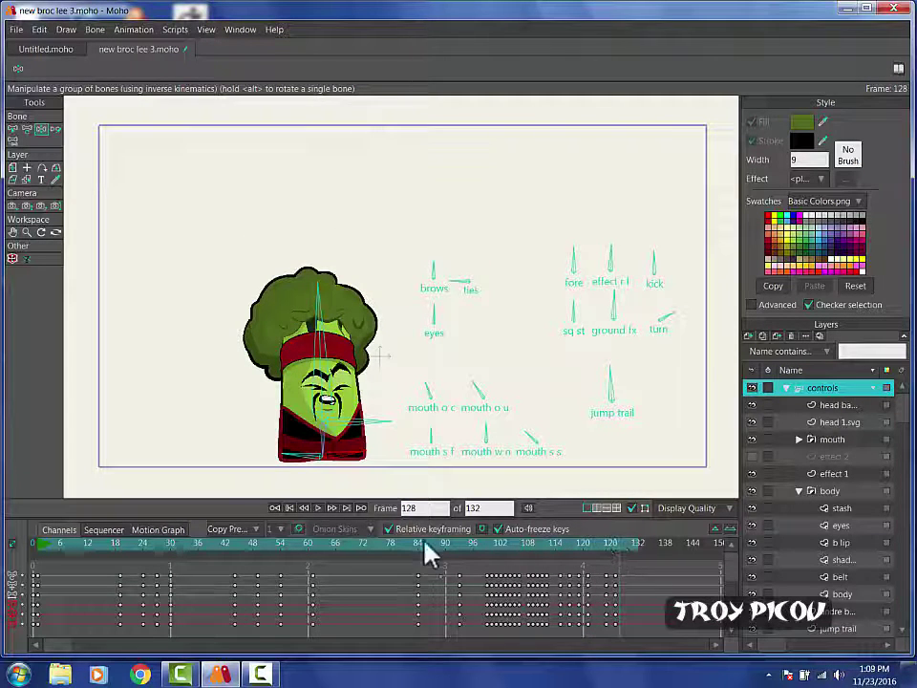
drag(191, 556, 30, 557)
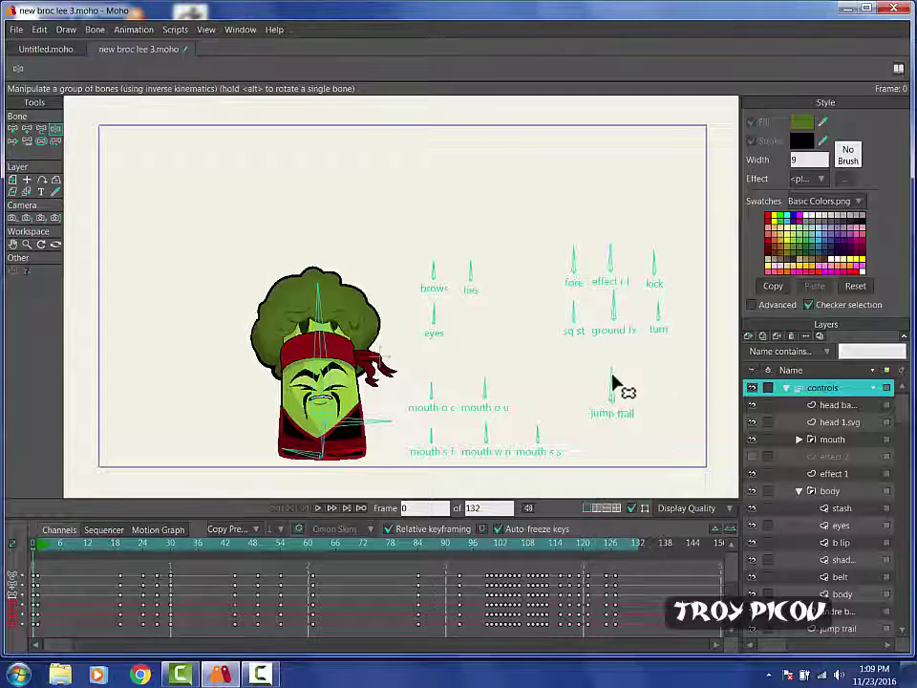
- Lean the character's upper body to both sides, test the turn control in the leaning pose, and return the body upright
mouse_move(612, 382)
mouse_down()
mouse_move(605, 393)
mouse_move(600, 384)
mouse_move(599, 409)
mouse_move(608, 384)
mouse_up()
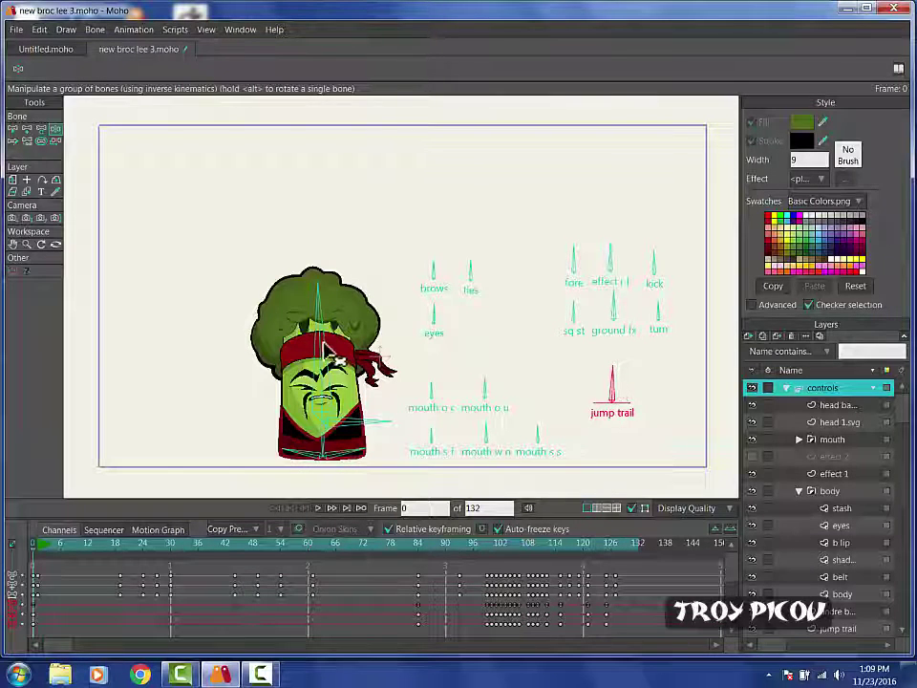
mouse_move(311, 352)
mouse_down()
mouse_move(292, 369)
mouse_move(313, 340)
mouse_up()
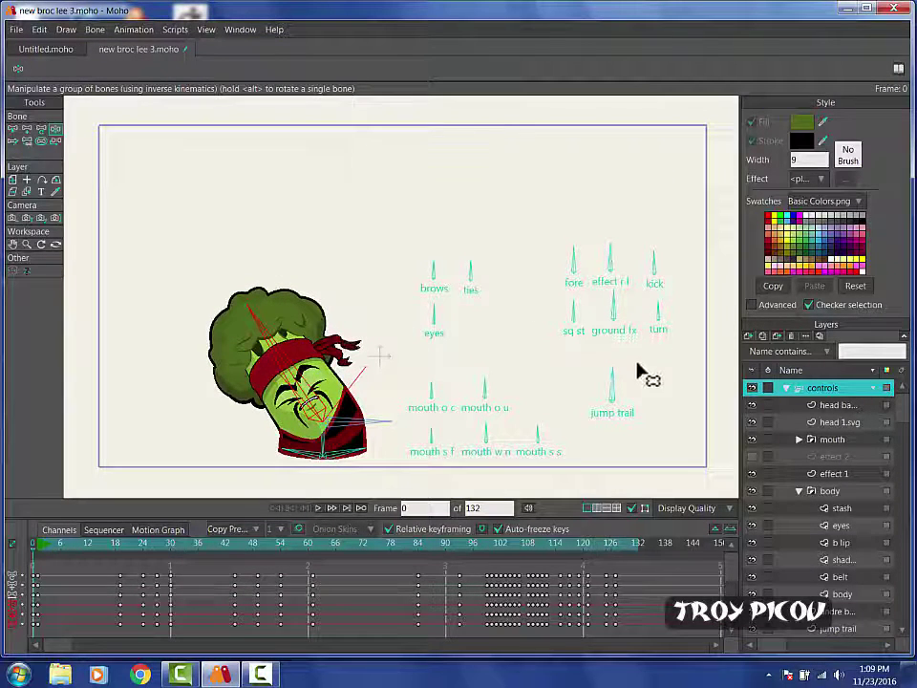
drag(655, 317, 700, 301)
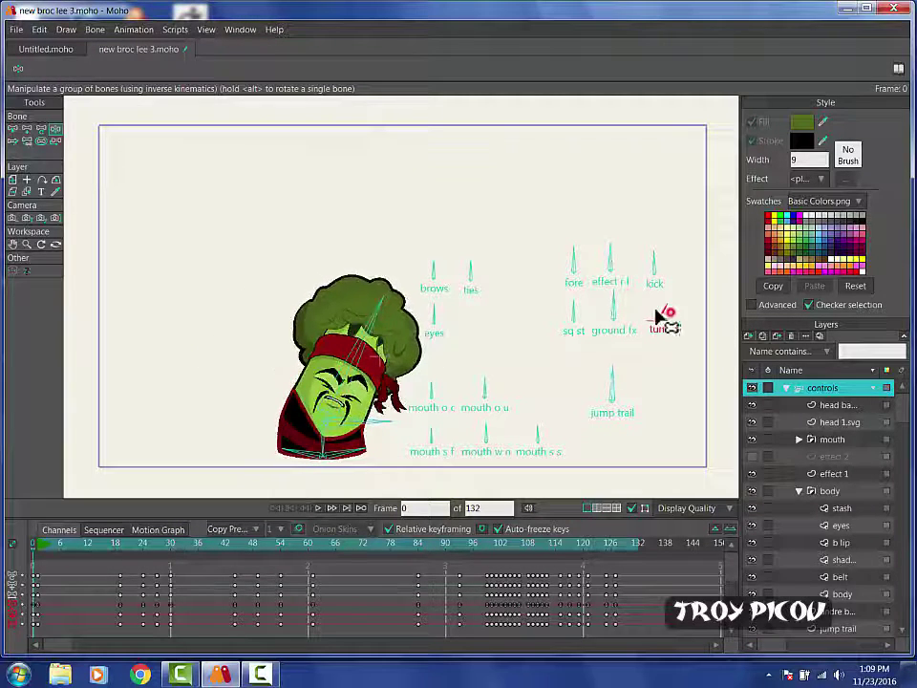
mouse_move(657, 315)
mouse_down()
mouse_move(639, 324)
mouse_move(670, 321)
mouse_up()
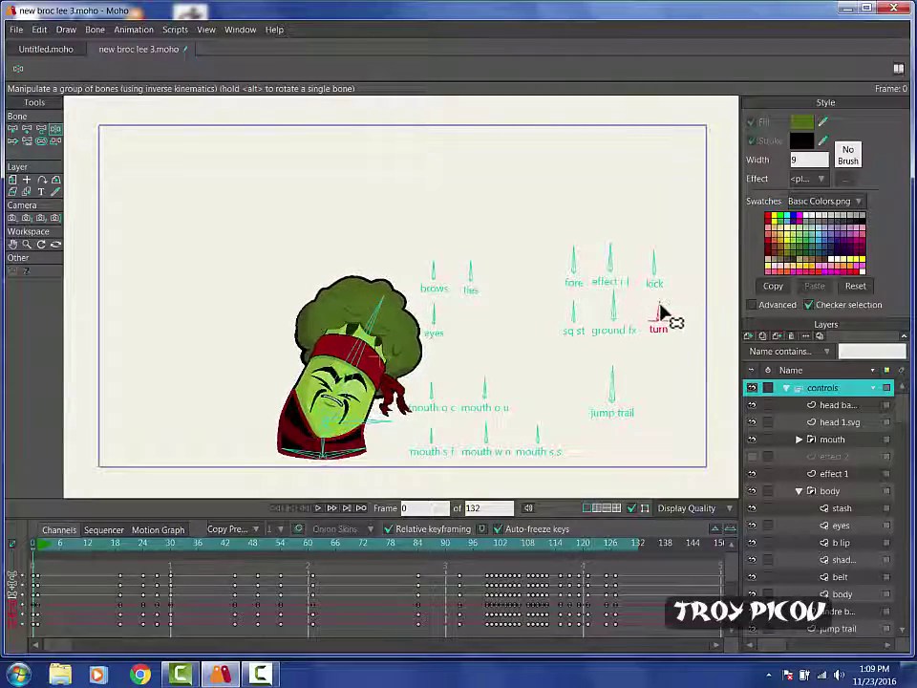
click(341, 339)
drag(341, 338, 323, 345)
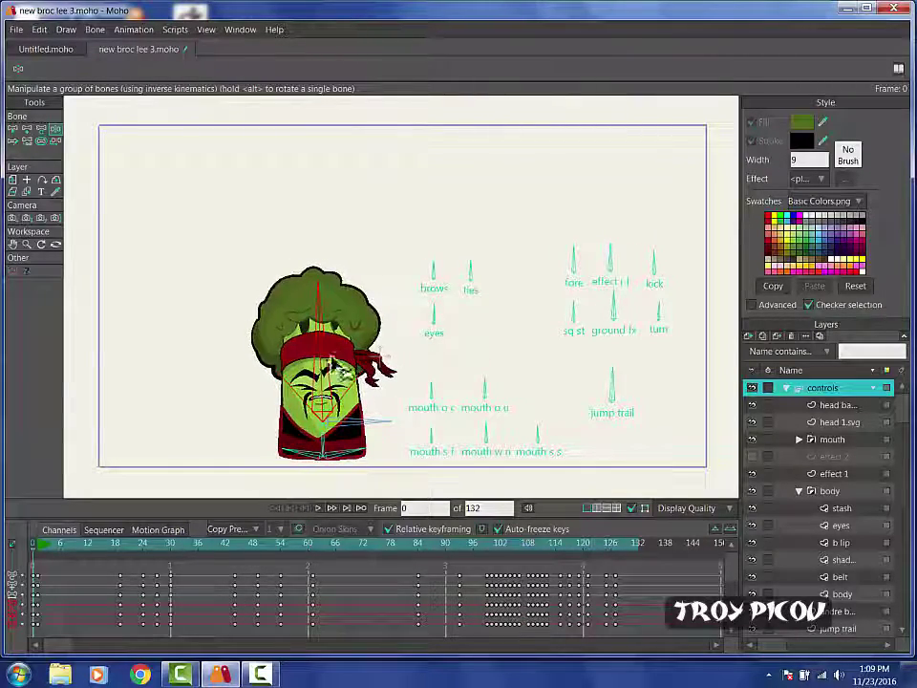